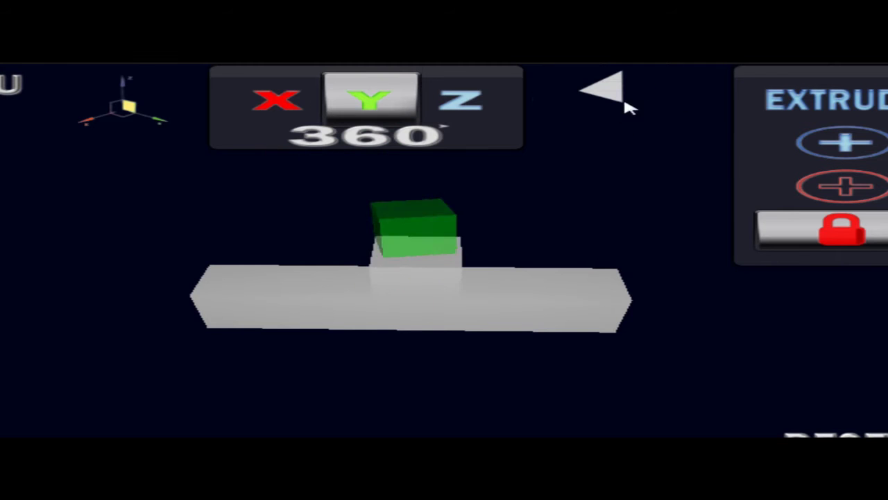
- Show the untextured white box in Texture mode with the brick picture ready for spraying
{"action": "left_click", "coordinate": [608, 90]}
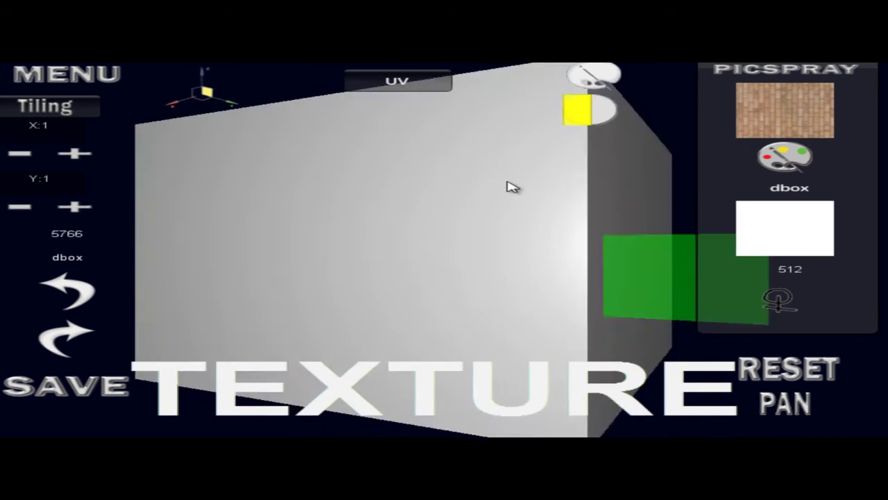
- Cover the box in 5×5-tiled brick.jpg texture and rotate the view around it
{"action": "left_click", "coordinate": [510, 186]}
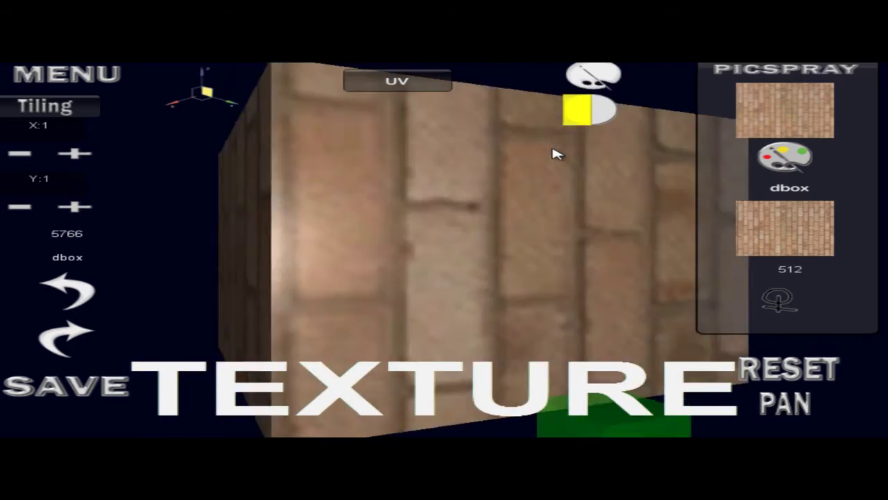
{"action": "left_click_drag", "start_coordinate": [555, 154], "coordinate": [99, 303]}
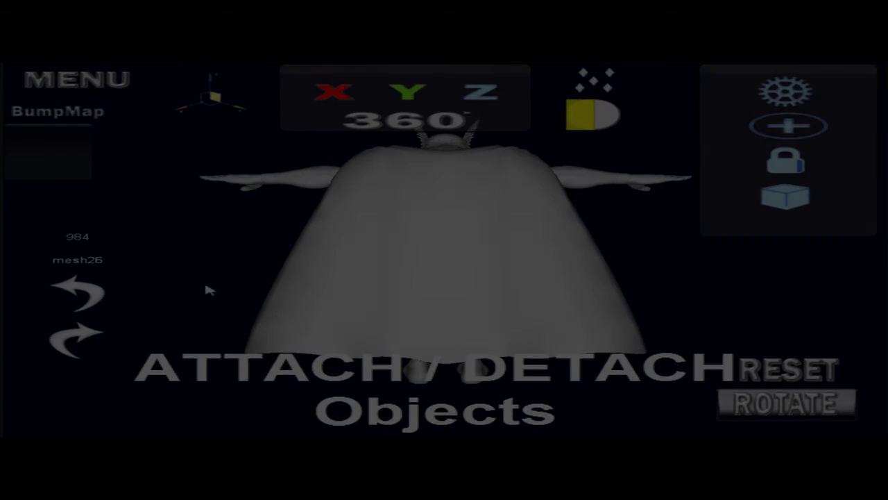
- Detach the cape from the character using Build Mode's Detach tool
{"action": "left_click", "coordinate": [582, 178]}
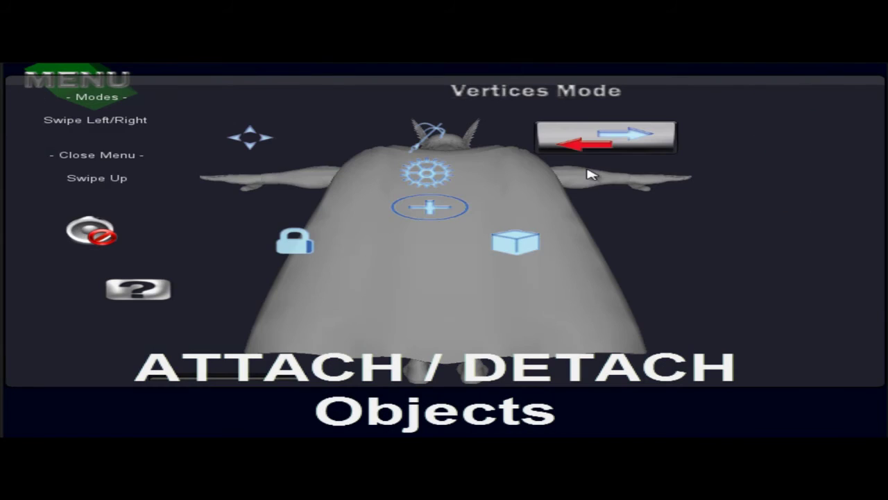
{"action": "left_click", "coordinate": [512, 228]}
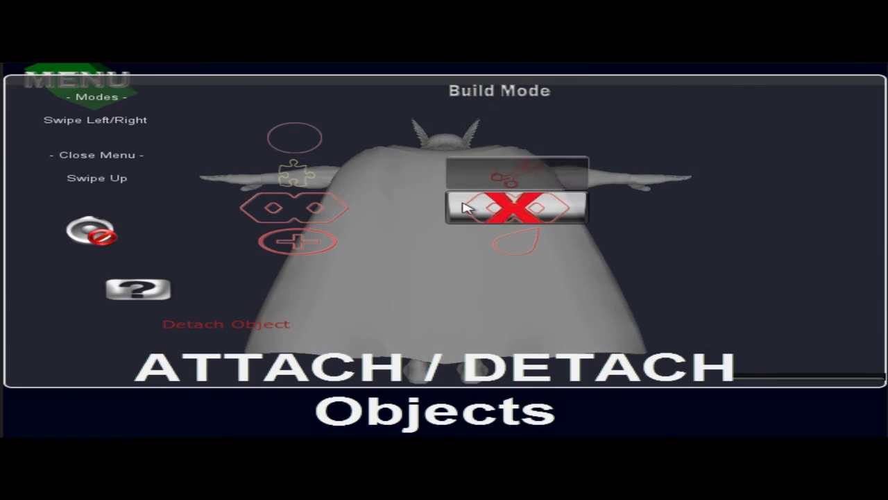
{"action": "left_click", "coordinate": [504, 262]}
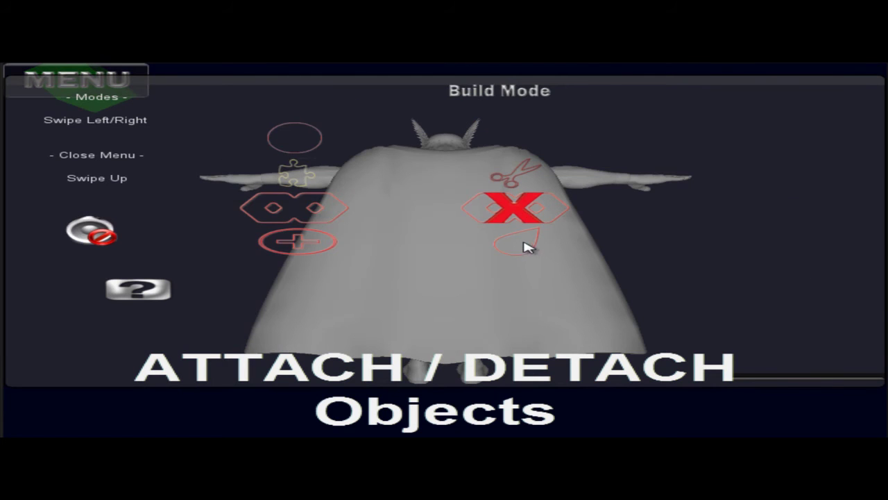
{"action": "left_click", "coordinate": [540, 211]}
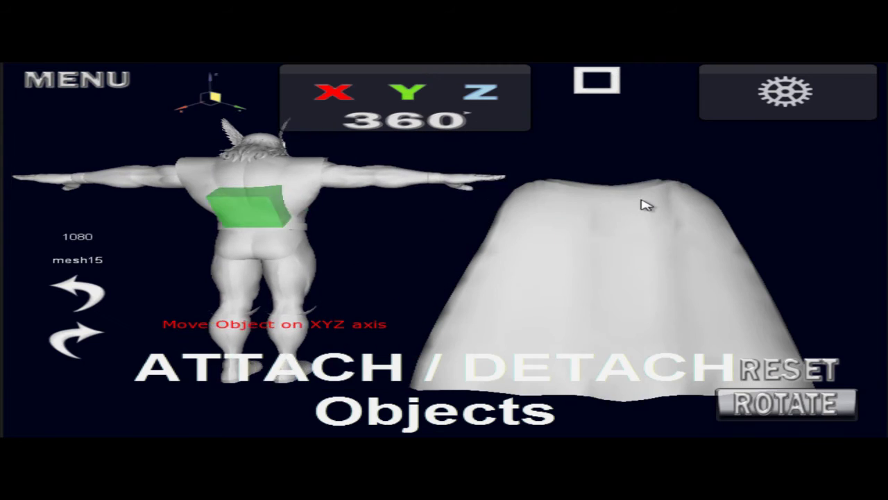
- Add a GeoSphere to the scene between the figure and the cape
{"action": "left_click", "coordinate": [613, 223]}
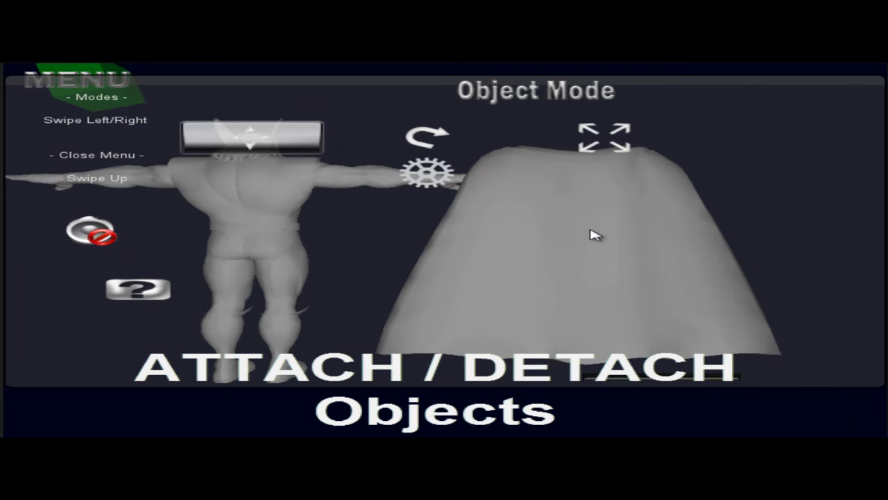
{"action": "left_click_drag", "start_coordinate": [566, 236], "coordinate": [419, 236]}
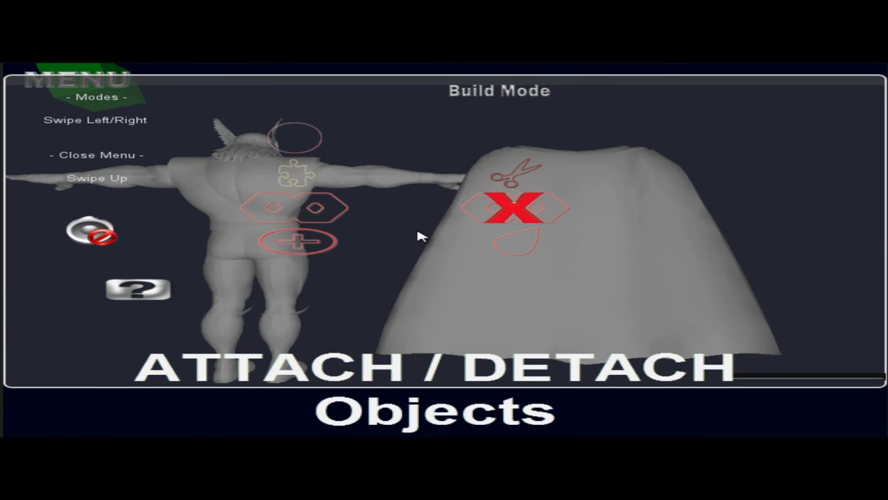
{"action": "left_click", "coordinate": [459, 212]}
{"action": "left_click", "coordinate": [463, 170]}
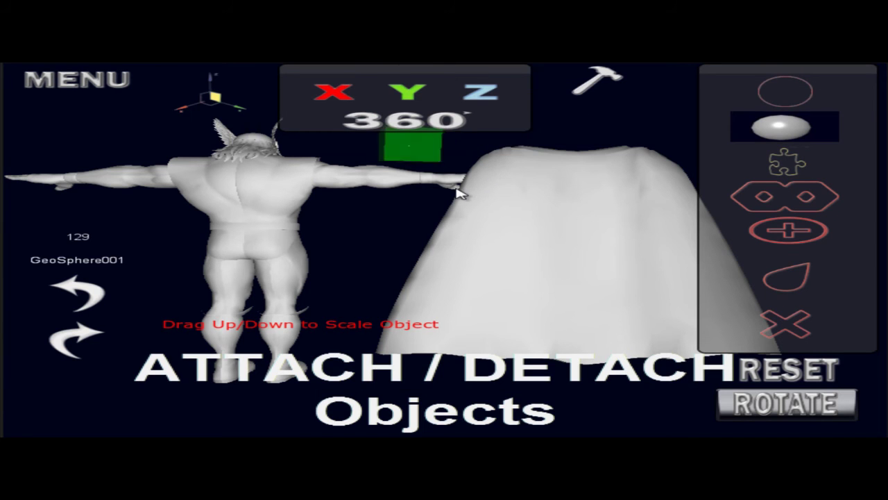
{"action": "left_click", "coordinate": [453, 192]}
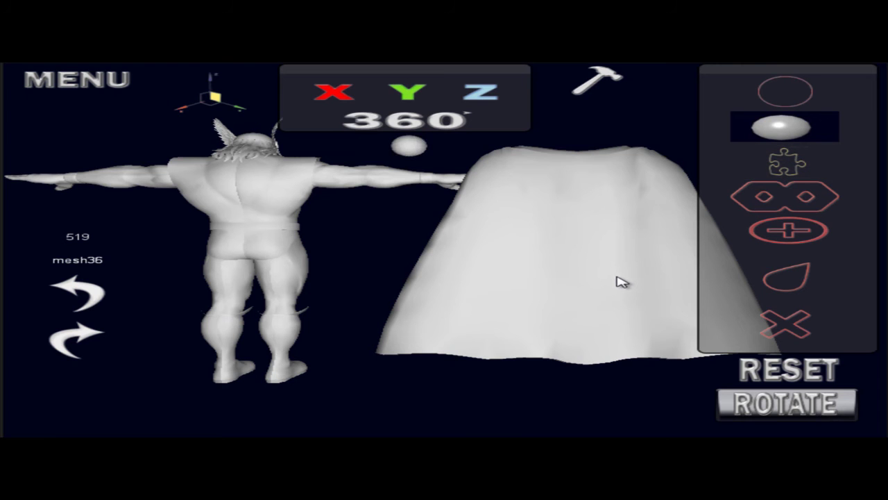
- Combine the sphere onto the character as a child, then select the cape and body in Object Mode
{"action": "left_click", "coordinate": [784, 196]}
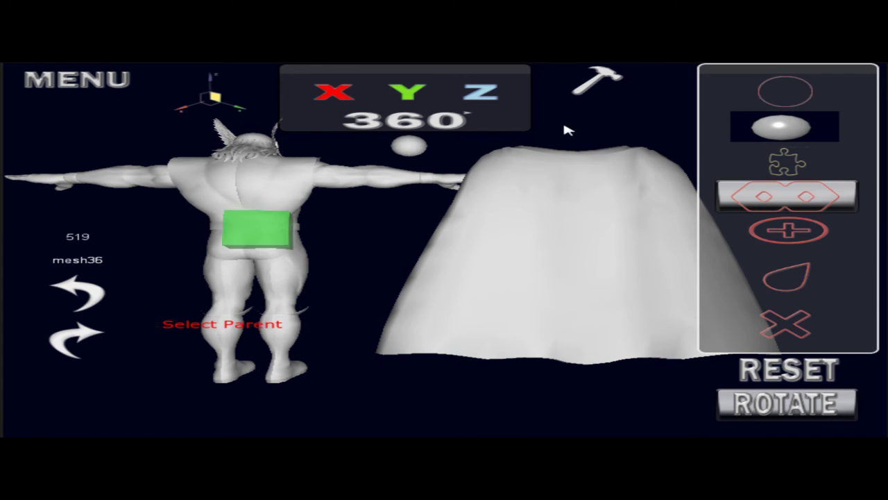
{"action": "left_click", "coordinate": [599, 99]}
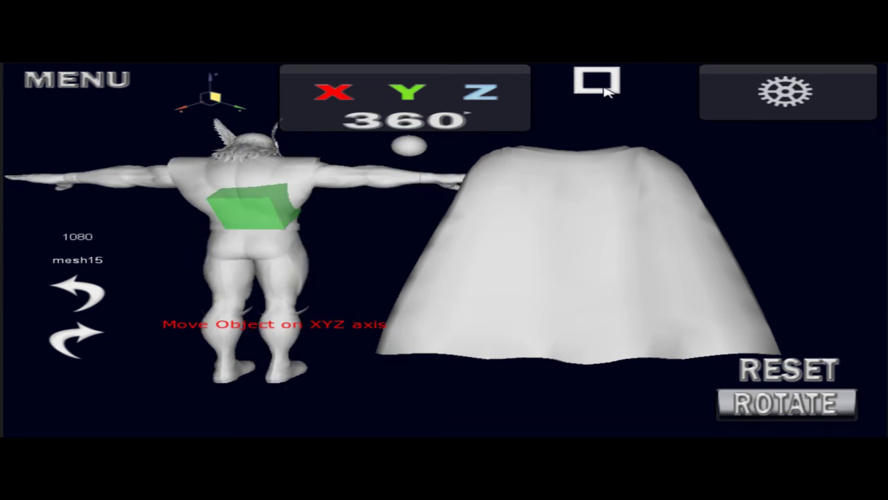
{"action": "left_click", "coordinate": [540, 264]}
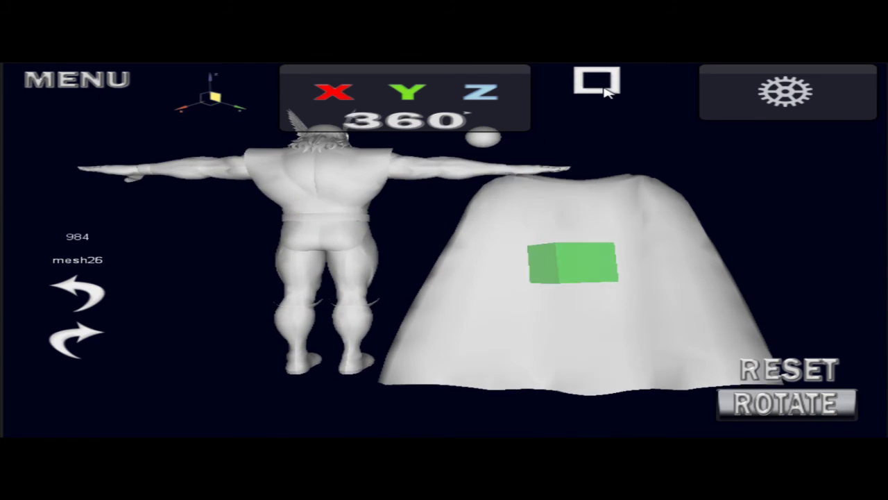
{"action": "left_click", "coordinate": [603, 186]}
{"action": "left_click", "coordinate": [580, 256]}
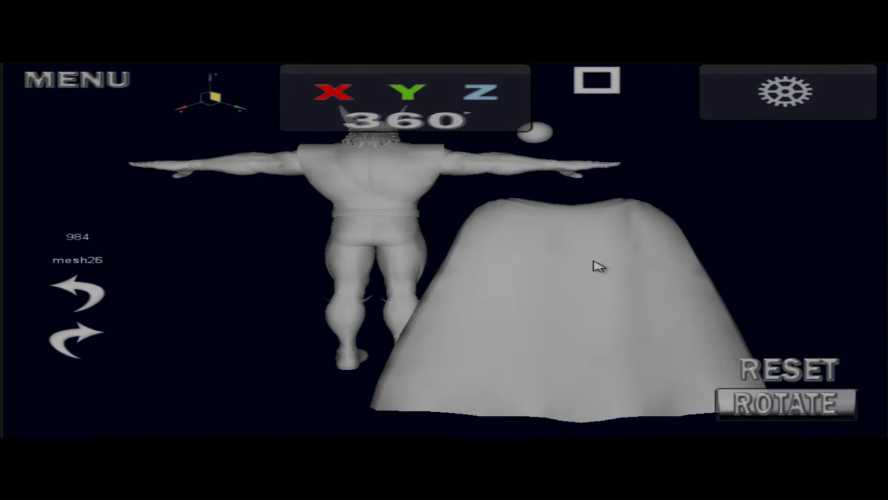